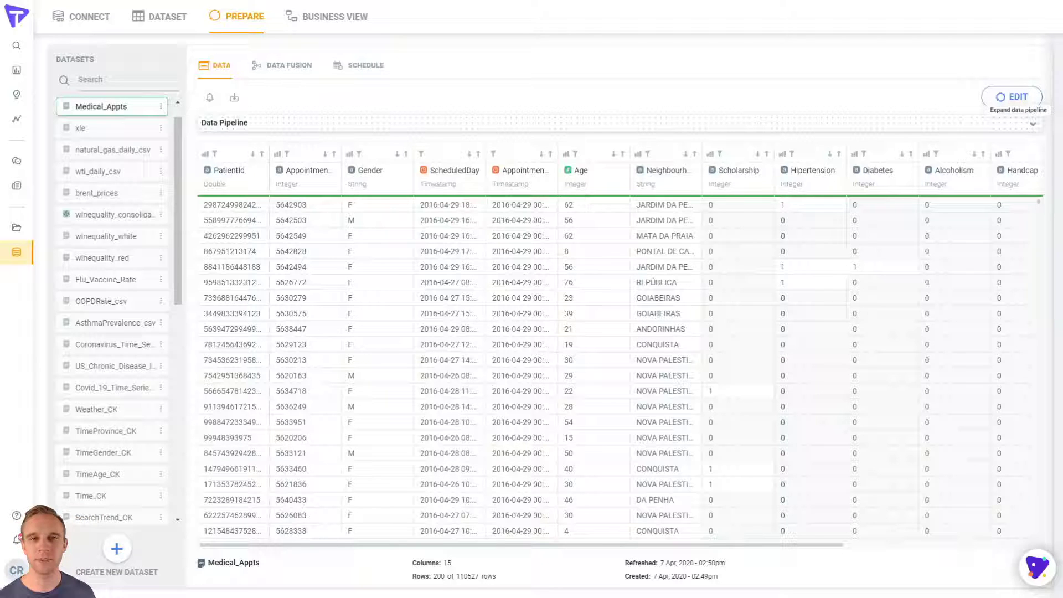
Review the Medical_Appts pipeline steps and Weather dataset, then switch to the no-show dashboards
left_click(1033, 123)
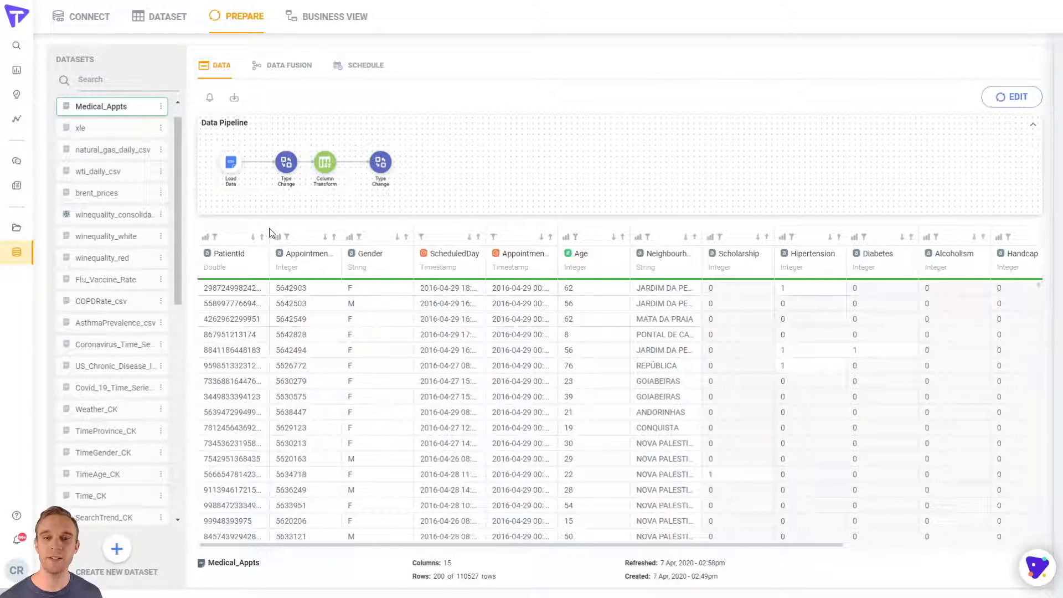
scroll(177, 129, "up", 1)
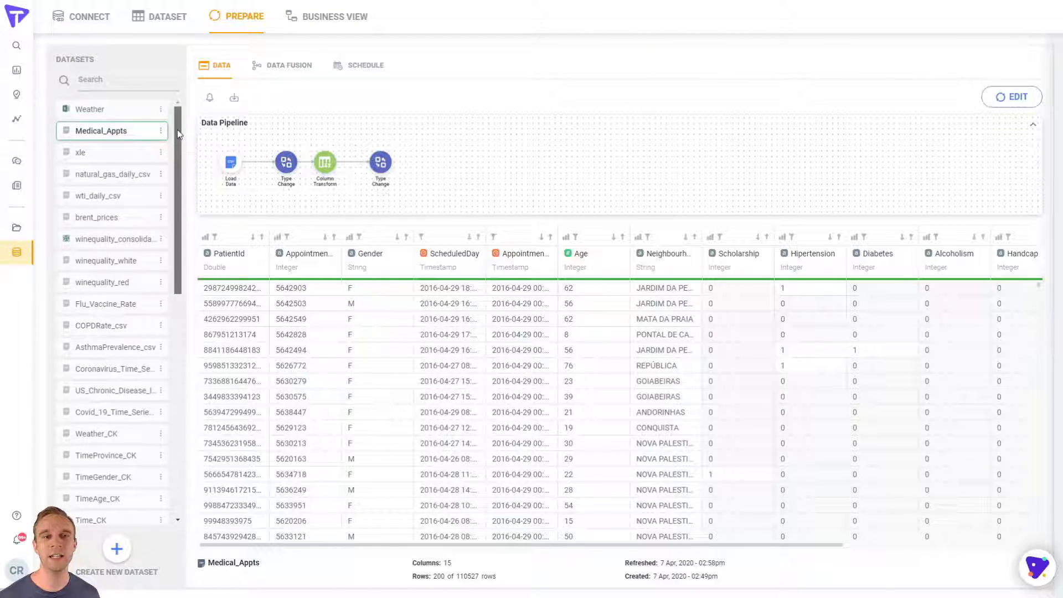
left_click(133, 111)
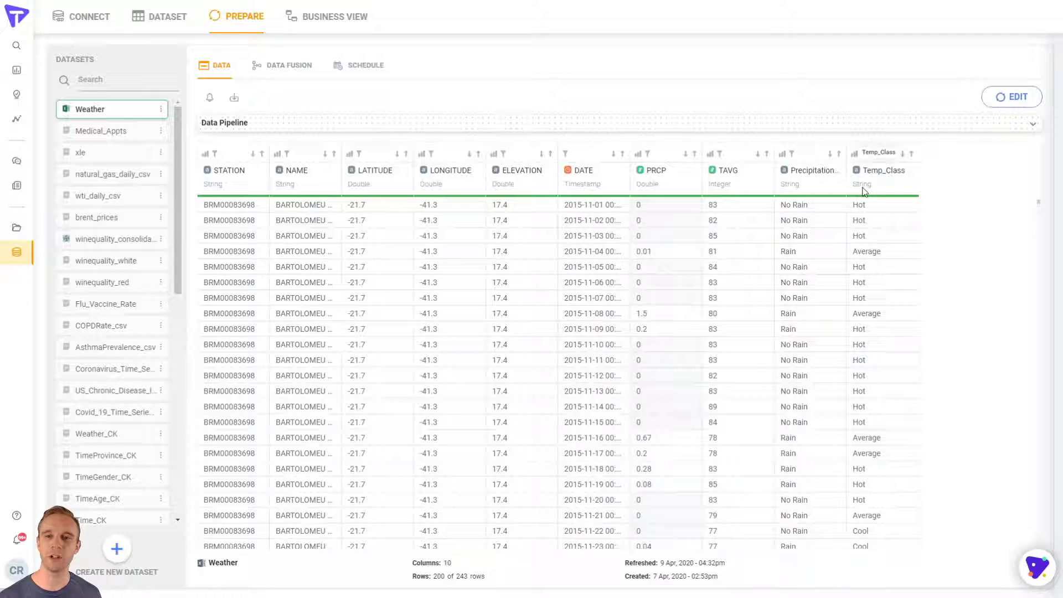
left_click(342, 29)
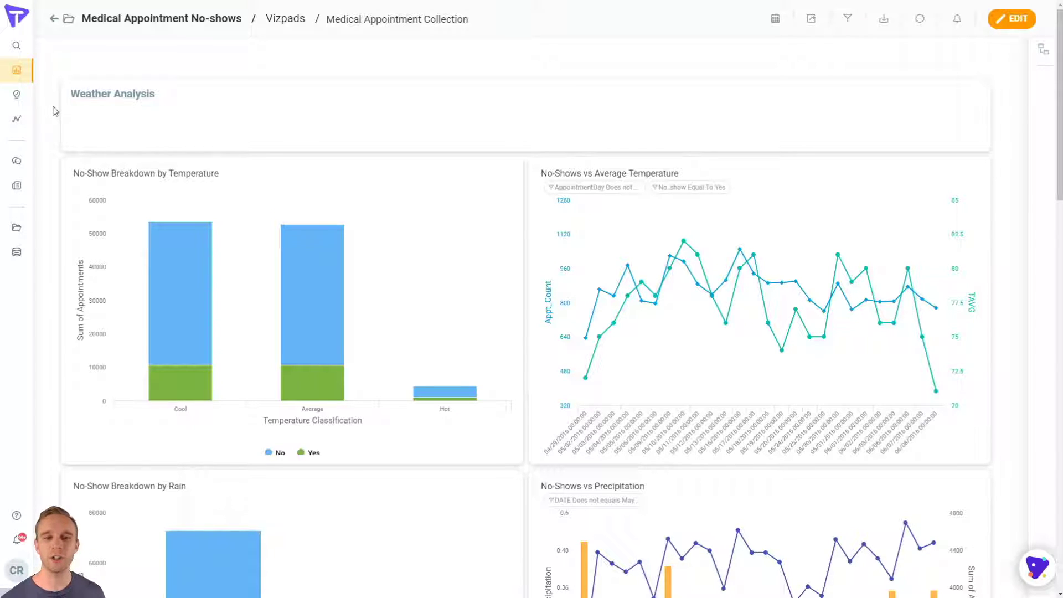
Scroll past the rain, precipitation and diabetes charts down to No Shows vs Age
scroll(55, 111, "down", 6)
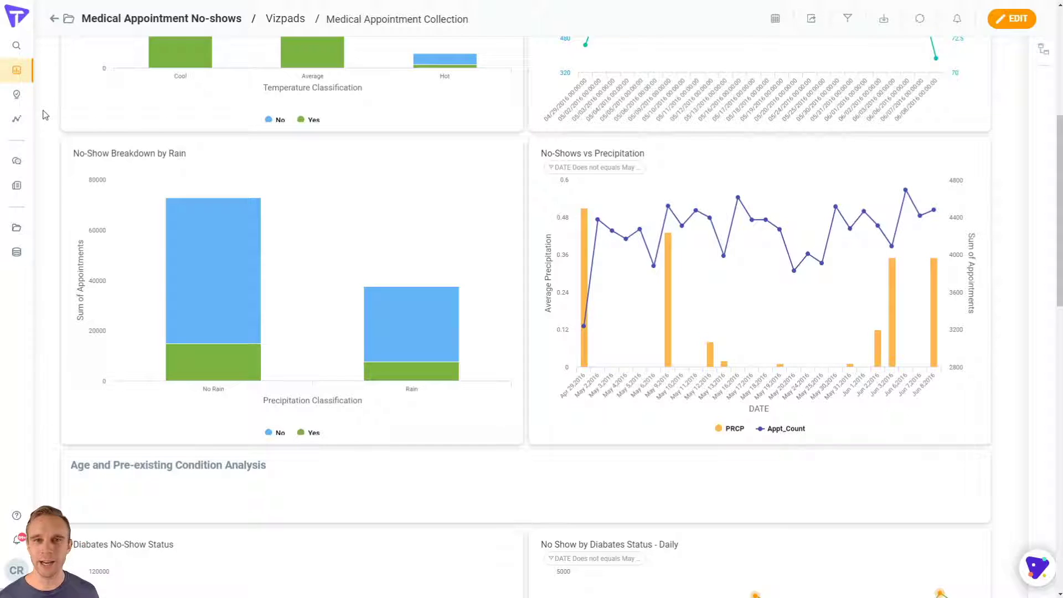
scroll(46, 115, "down", 7)
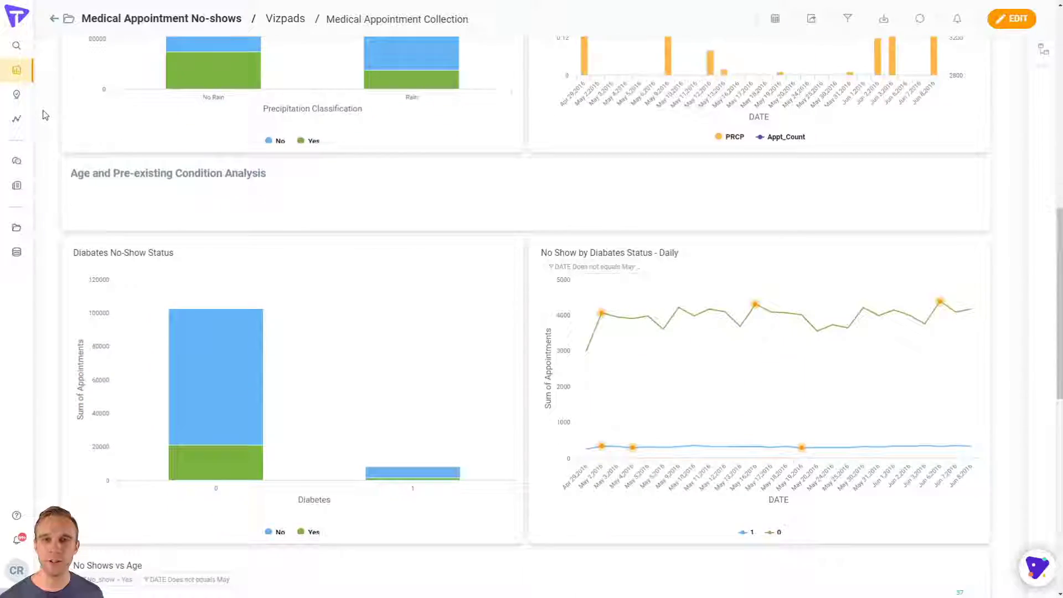
scroll(46, 115, "down", 4)
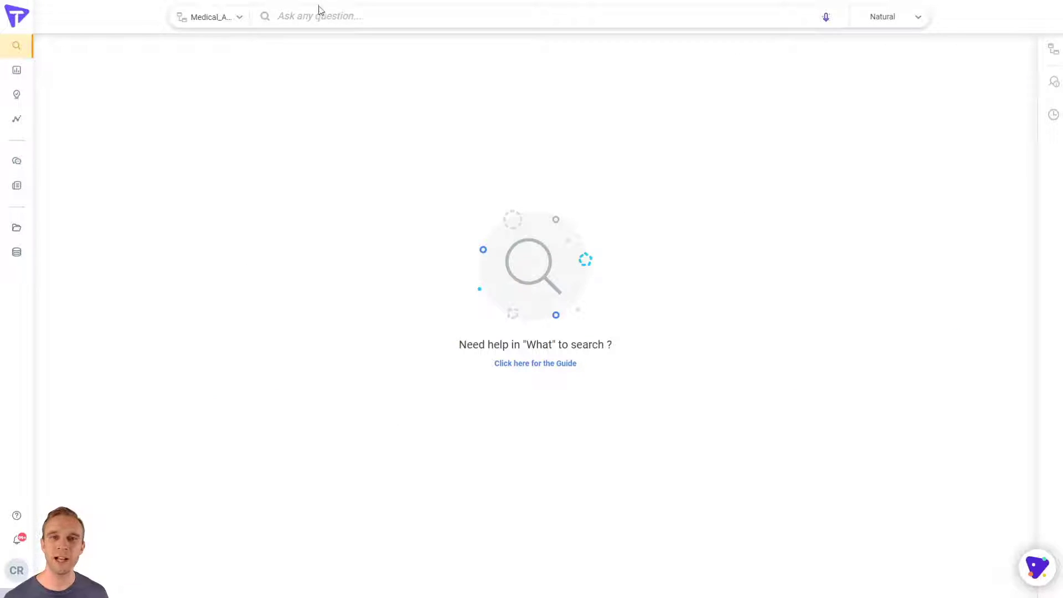
Search 'show me appointments daily where no show = yes for May 2016'
left_click(313, 17)
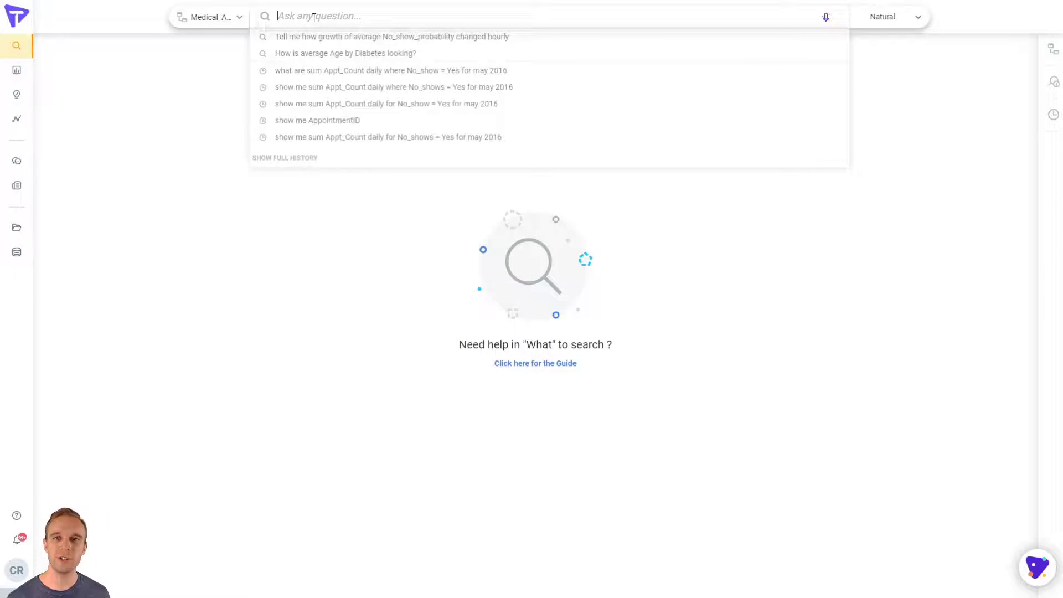
type("show me appoin")
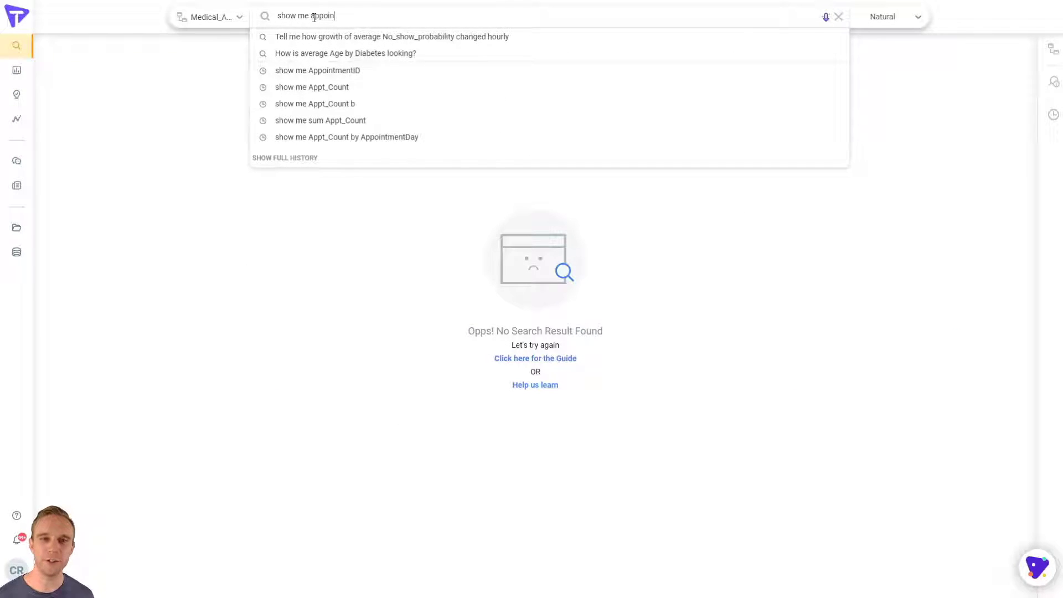
type("tments daily")
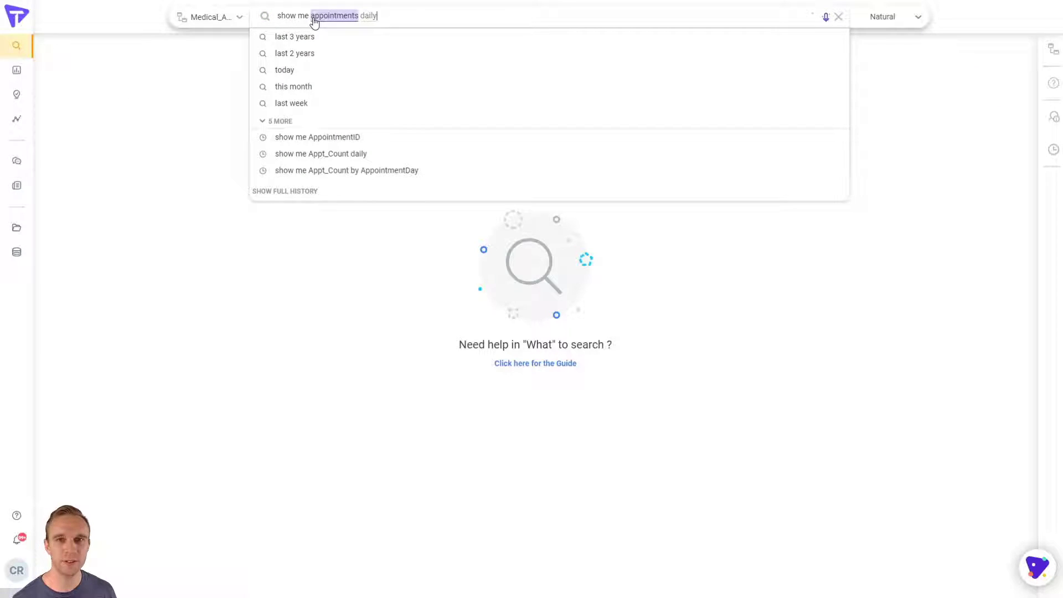
key("Return")
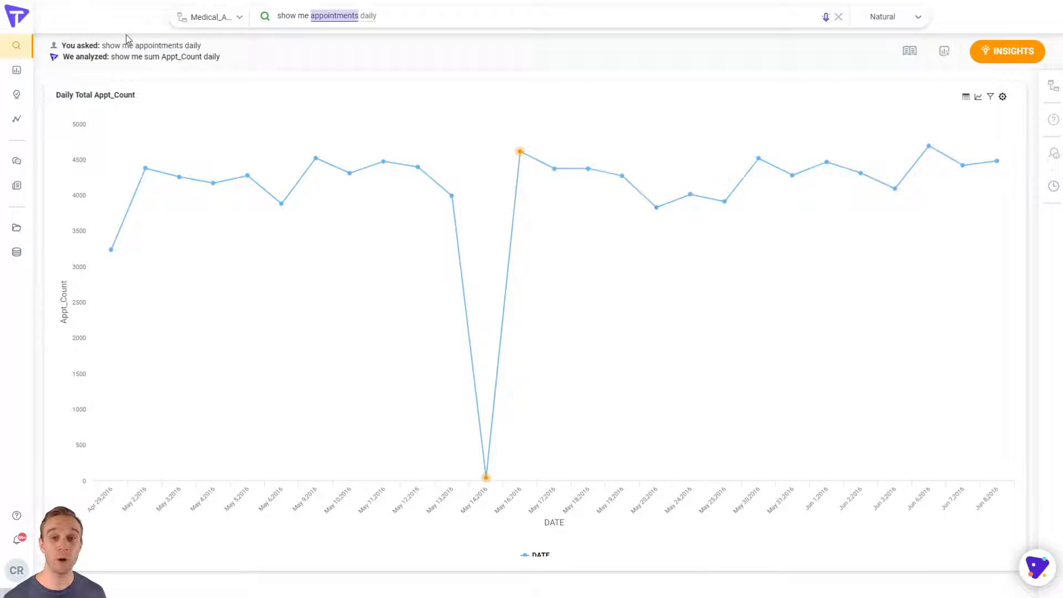
left_click(415, 15)
type("w")
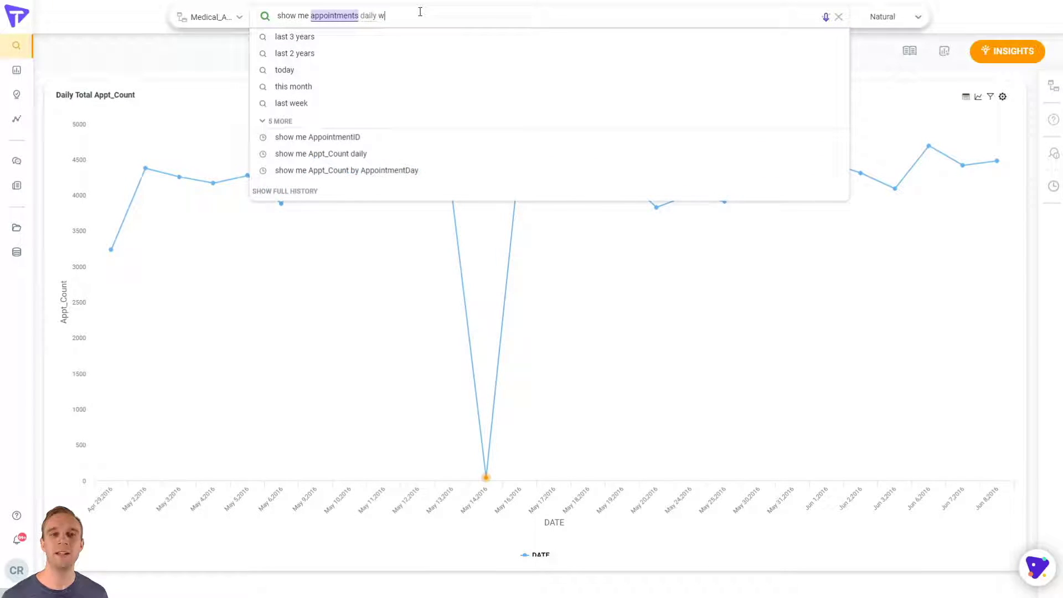
type("here no show = yes")
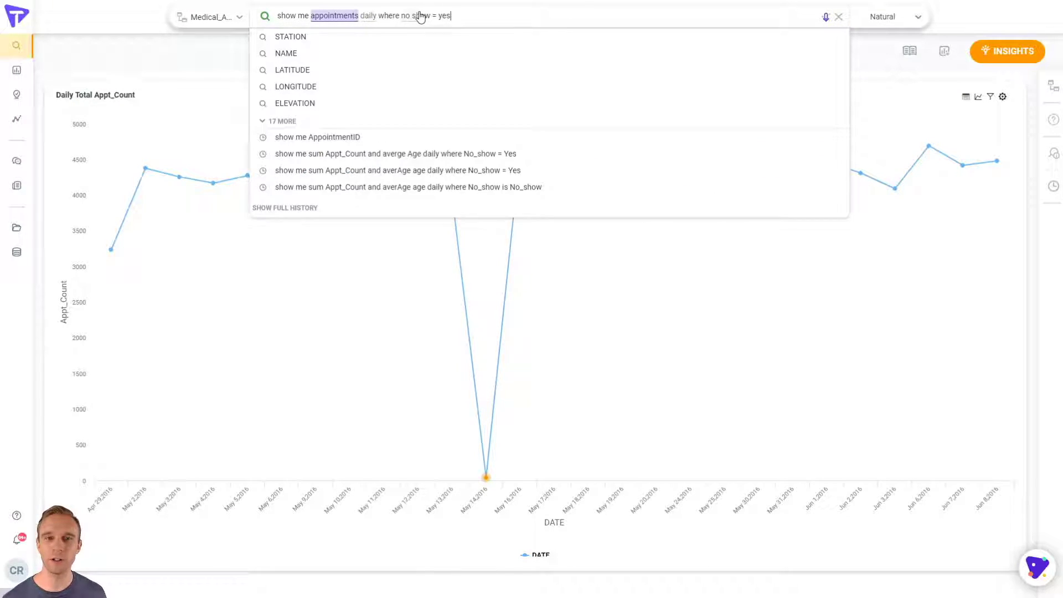
key("Return")
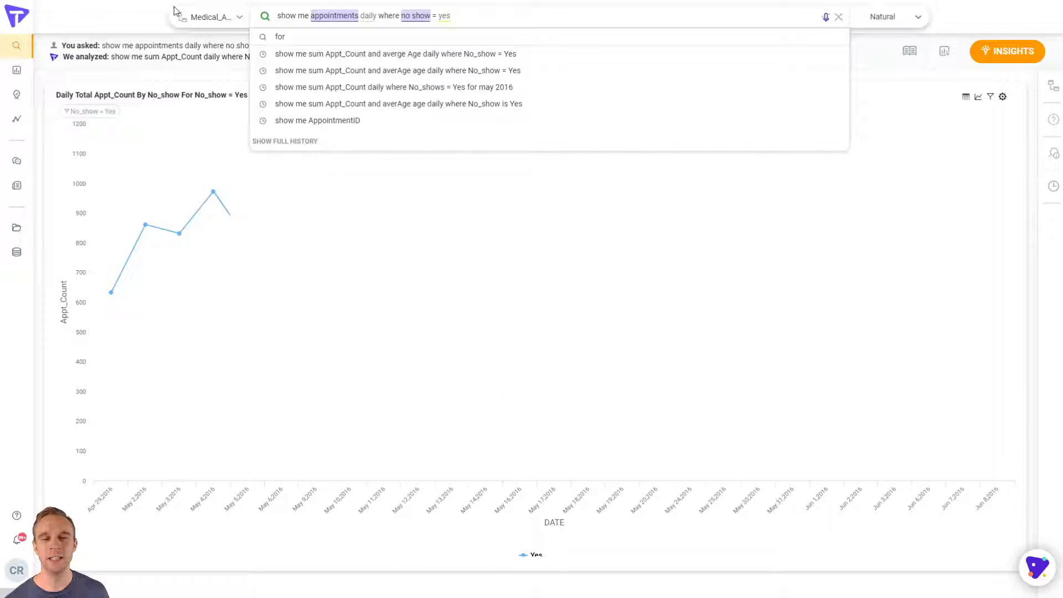
left_click(515, 18)
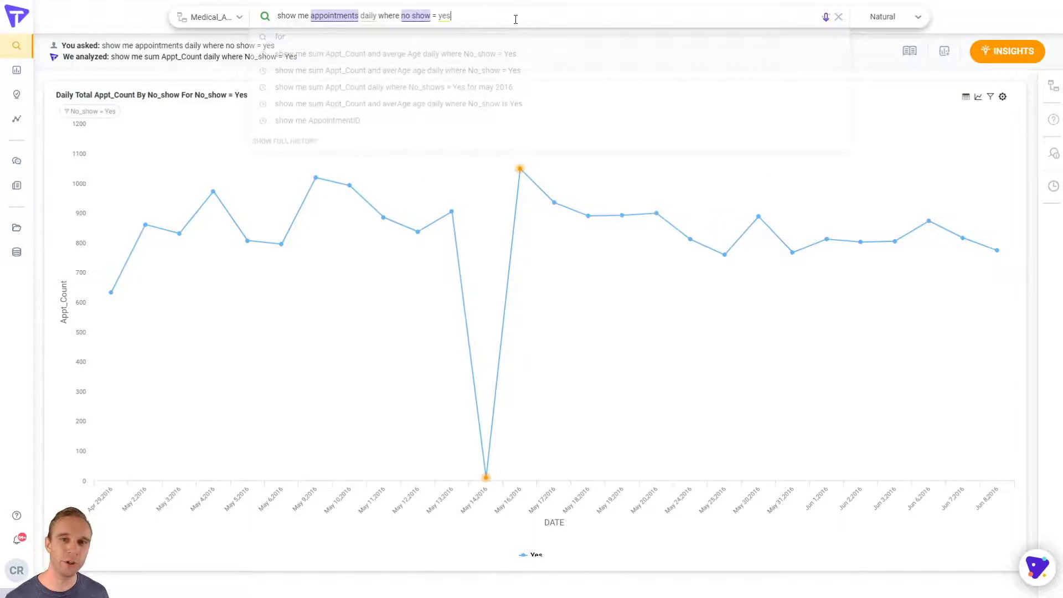
type("for M")
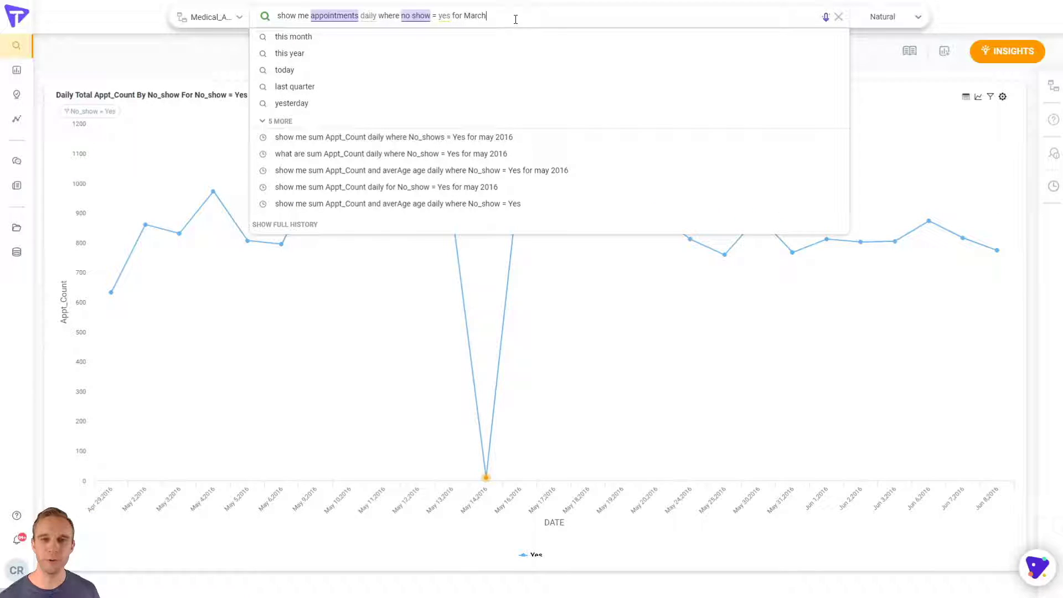
type("ay 2016")
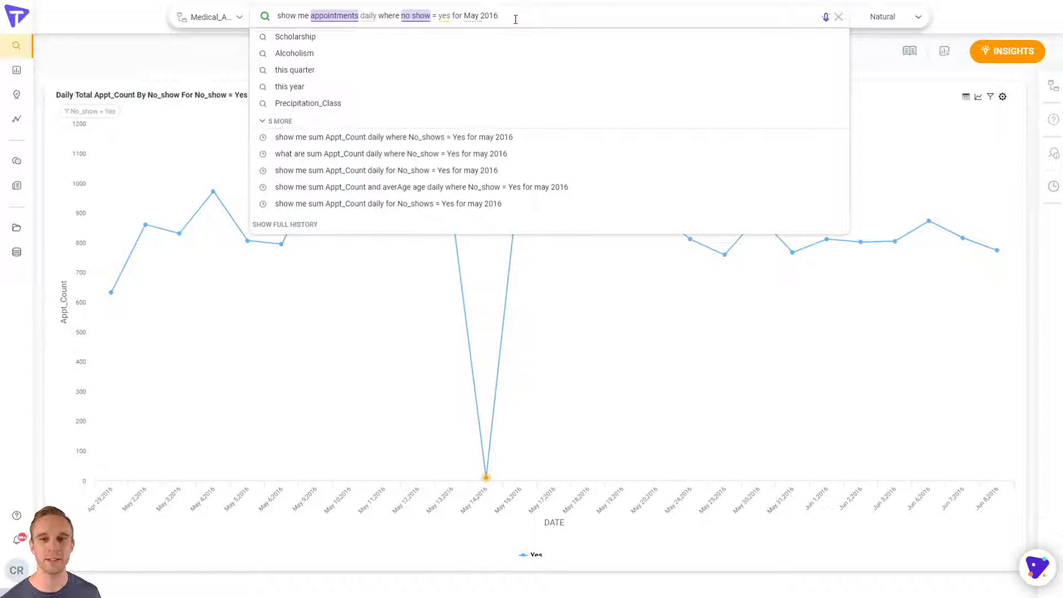
key("Return")
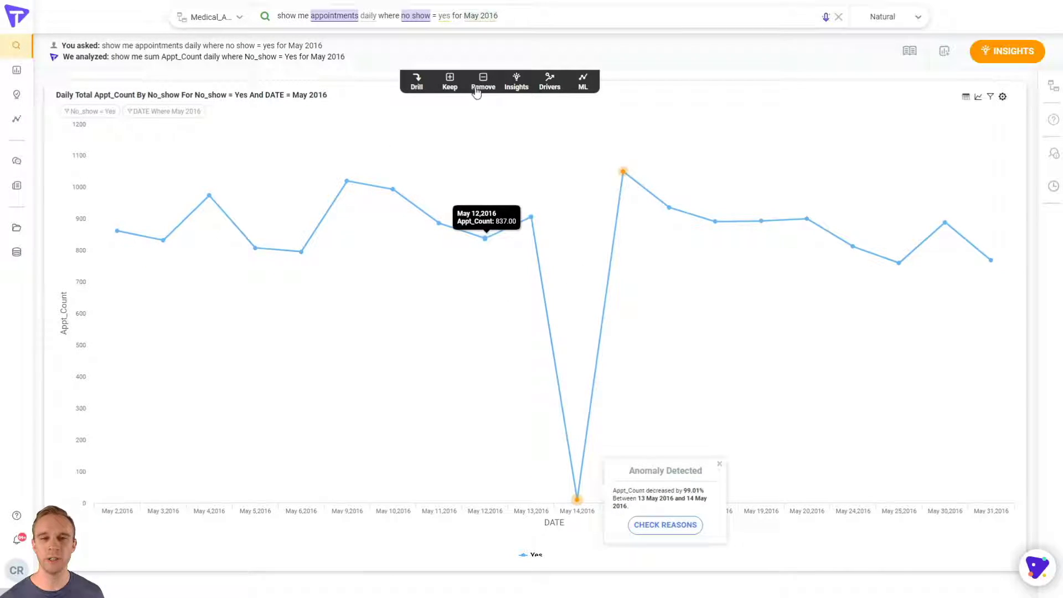
Remove the May 14 outlier point and show the May 5 anomaly details
left_click(482, 87)
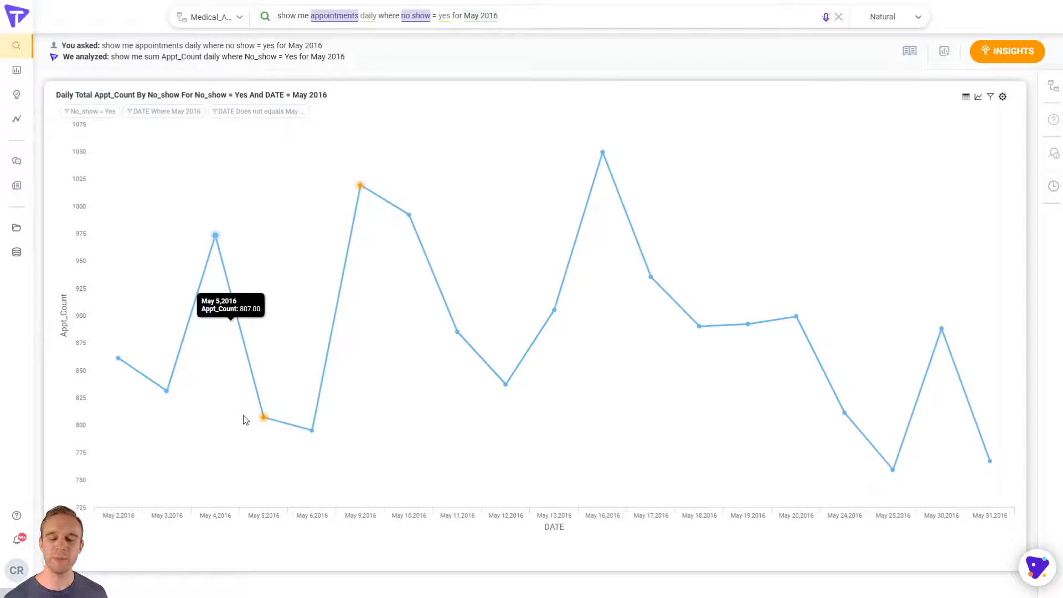
left_click(265, 420)
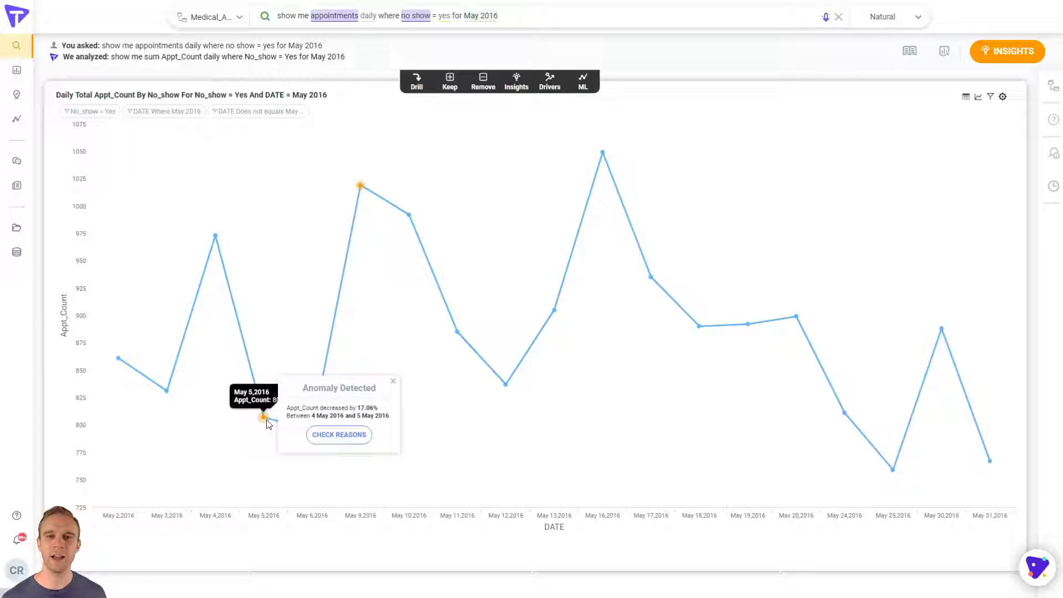
Check reasons for the May 5 no-show anomaly to see the Age and Neighbourhood drivers
left_click(332, 435)
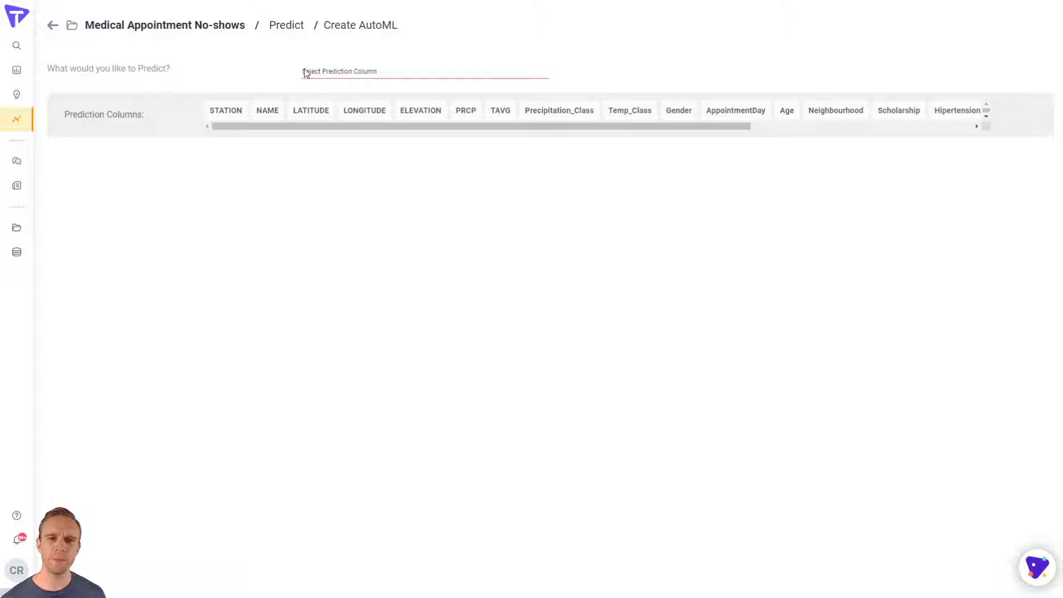
Choose No_show as the prediction column and name the AutoML model No_Show_Model
left_click(337, 68)
type("no")
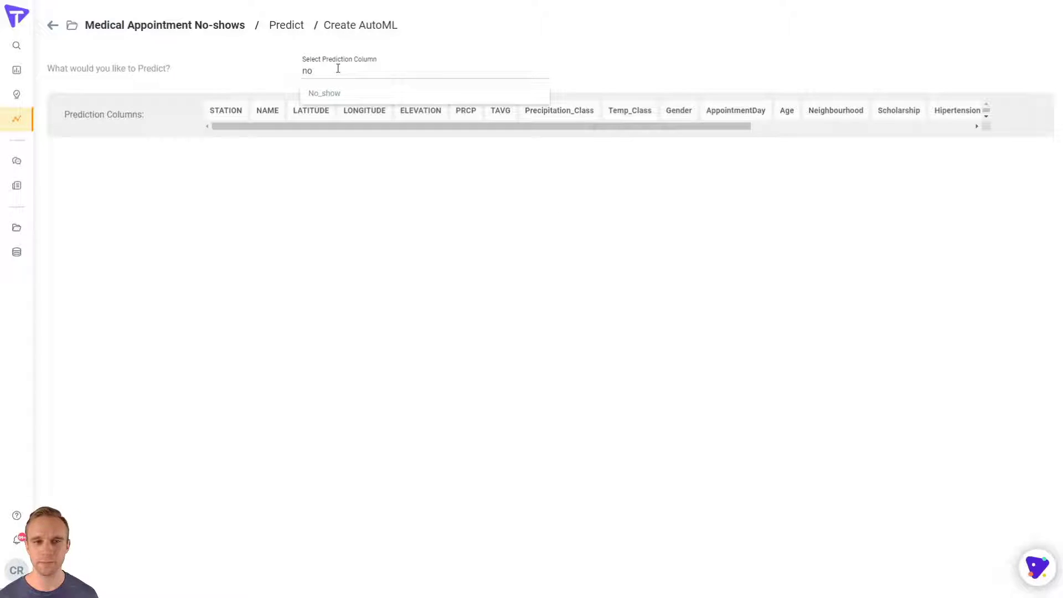
left_click(332, 94)
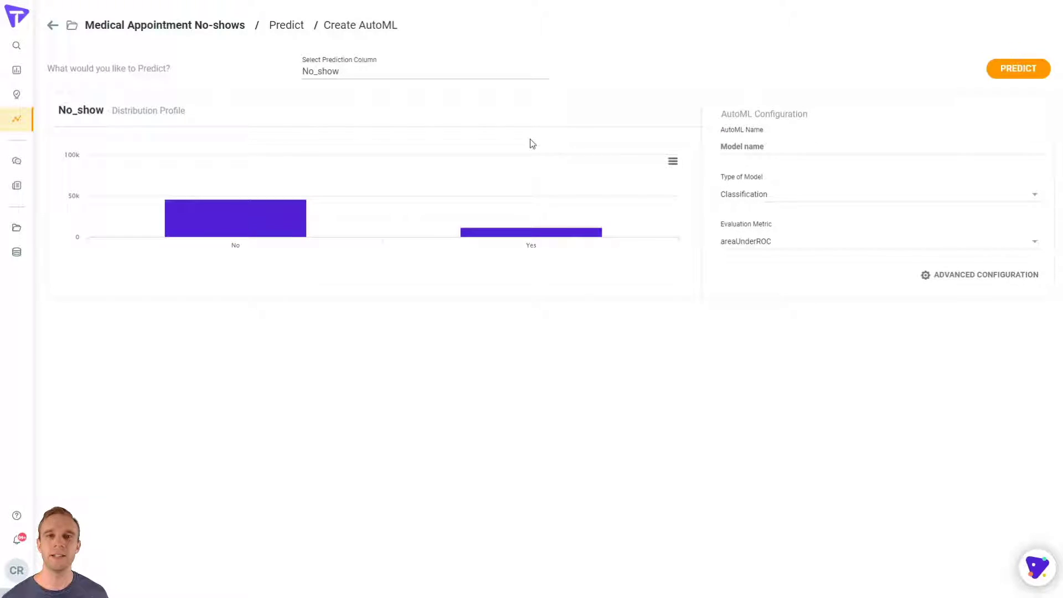
left_click(848, 149)
type("No_S")
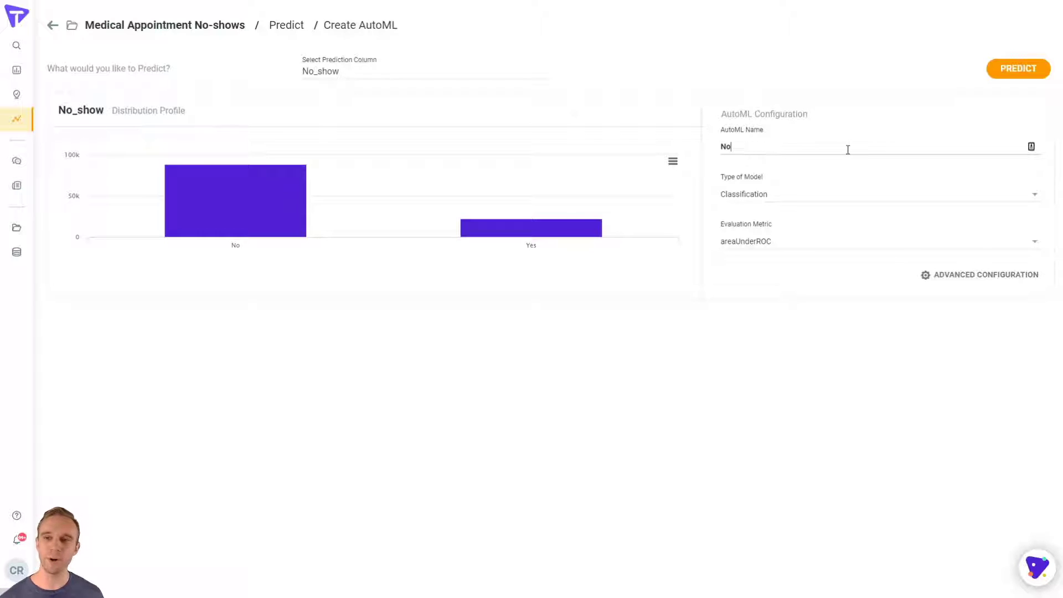
type("how_Model")
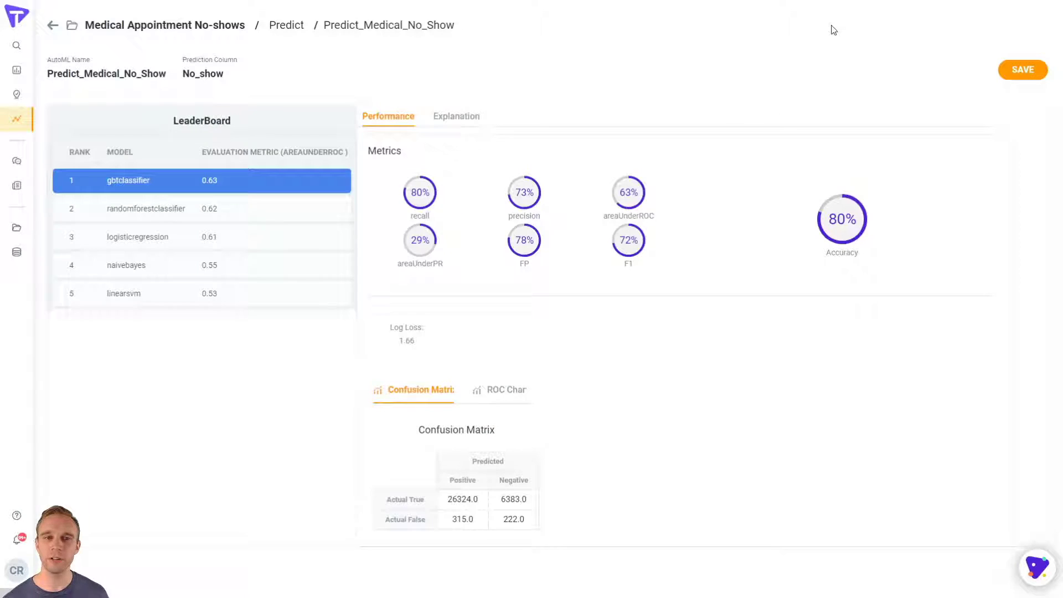
View metrics for randomforestclassifier, logisticregression and naivebayes, then return to gbtclassifier
left_click(311, 213)
left_click(302, 234)
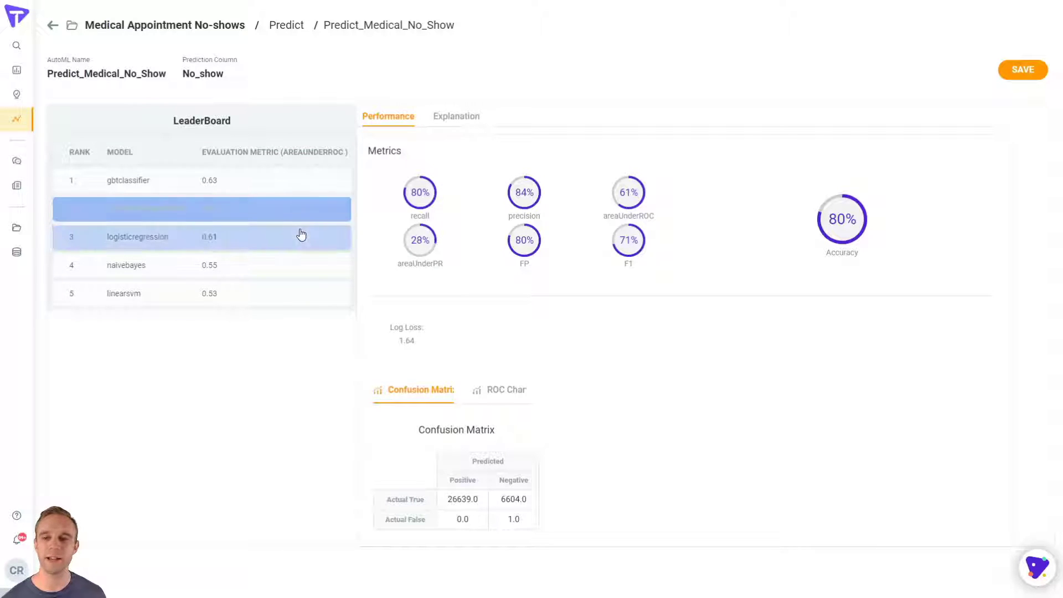
left_click(292, 268)
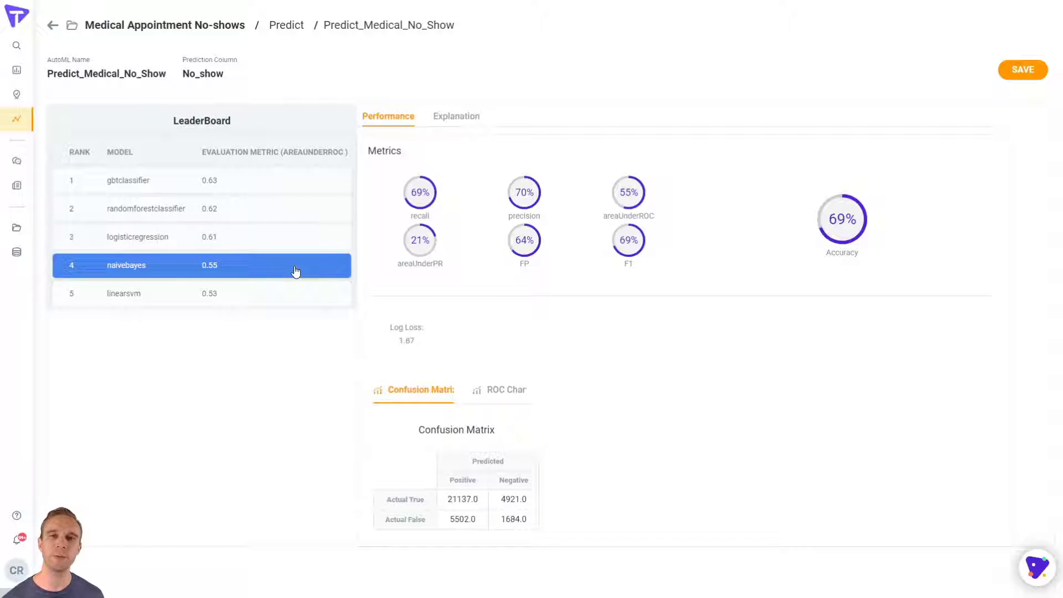
left_click(295, 188)
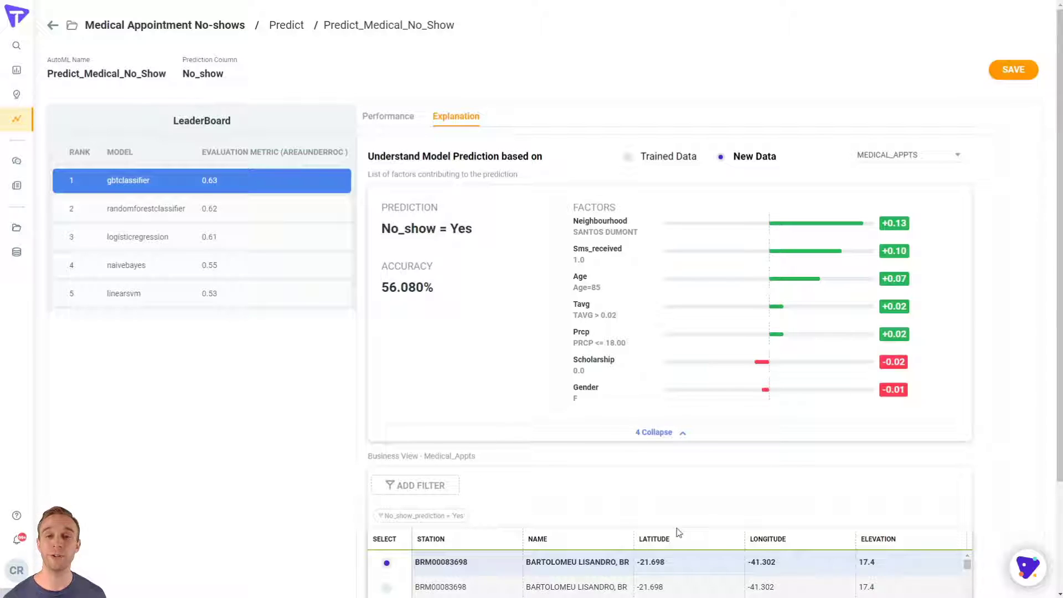
Select the second appointment row to see its explanation: No_show = Yes at 50.180% accuracy
left_click(386, 587)
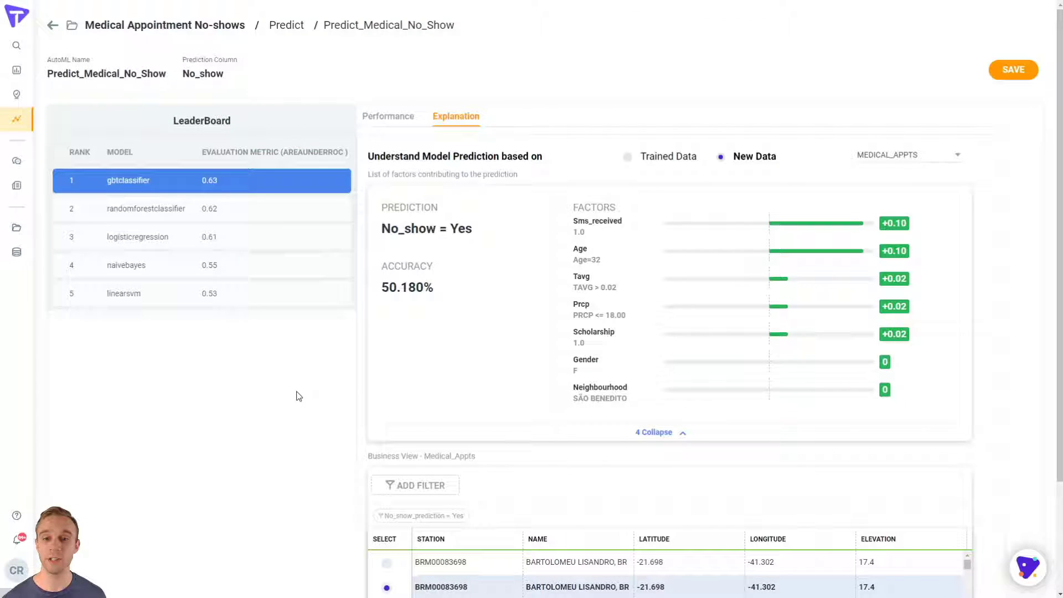
scroll(380, 515, "down", 1)
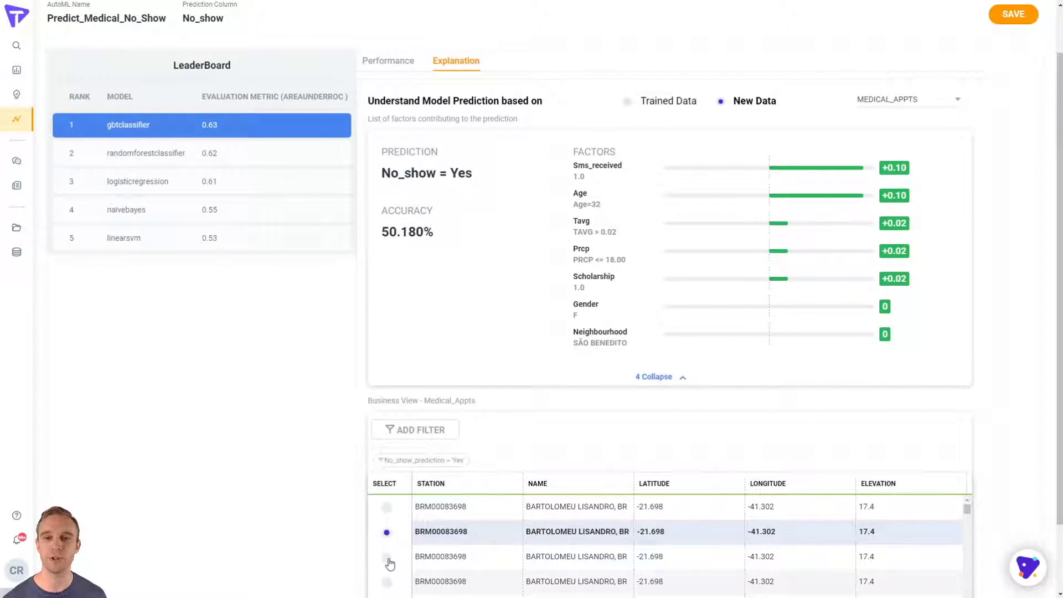